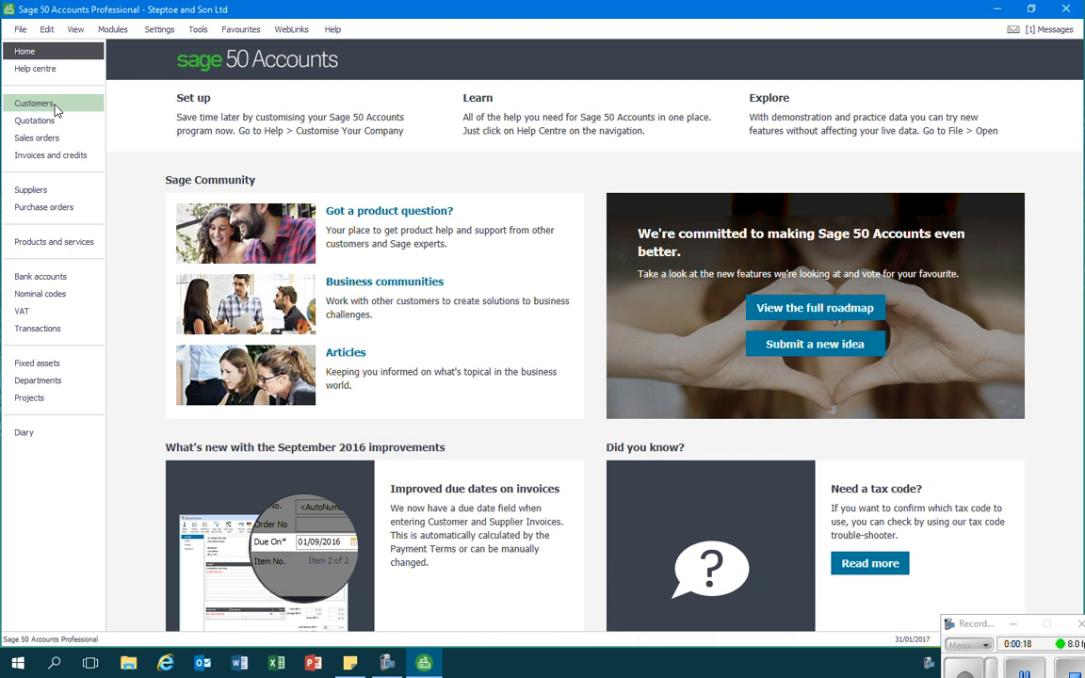
Start a batch customer invoice and choose Delphine Rare Metals Ltd as the account on the first line
{"action": "left_click", "coordinate": [54, 111]}
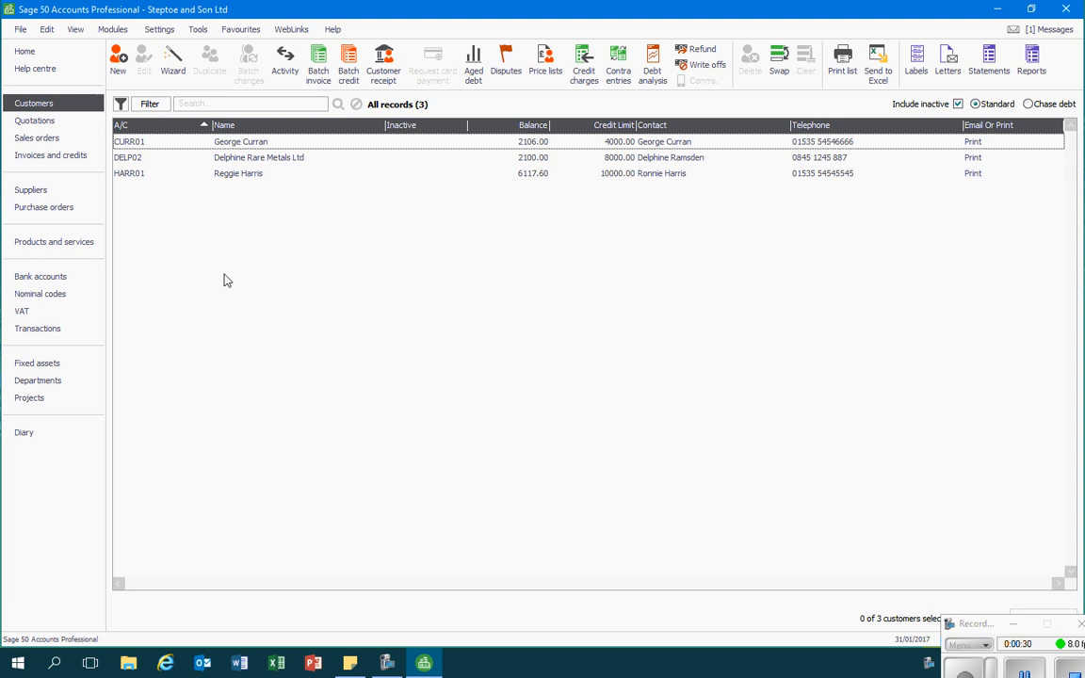
{"action": "left_click", "coordinate": [321, 75]}
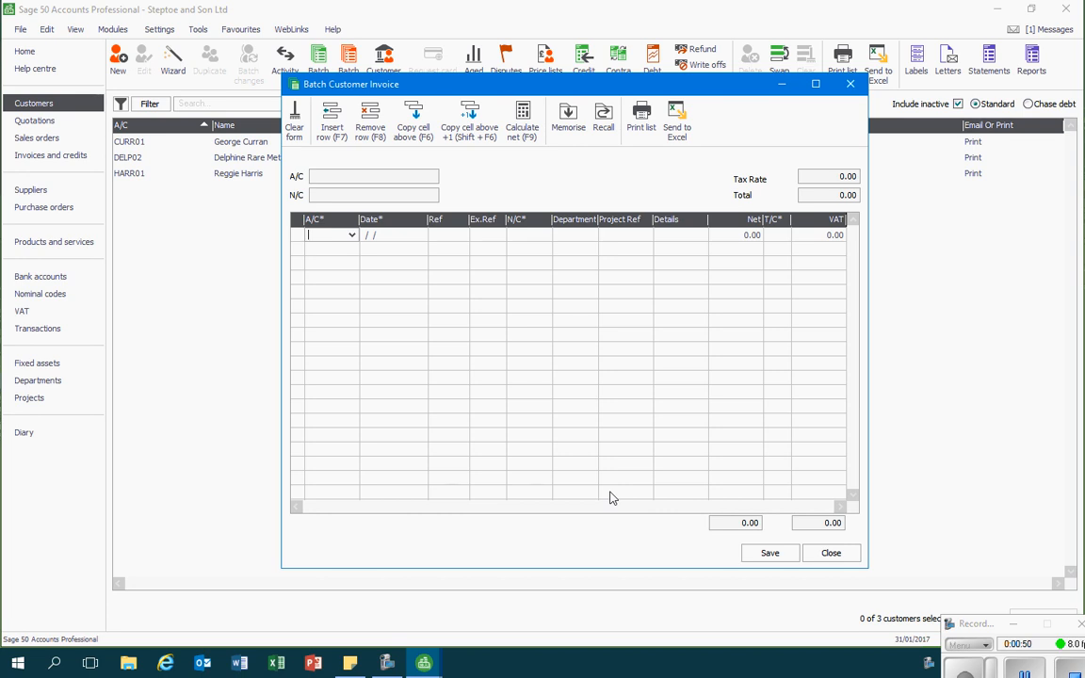
{"action": "left_click", "coordinate": [351, 235]}
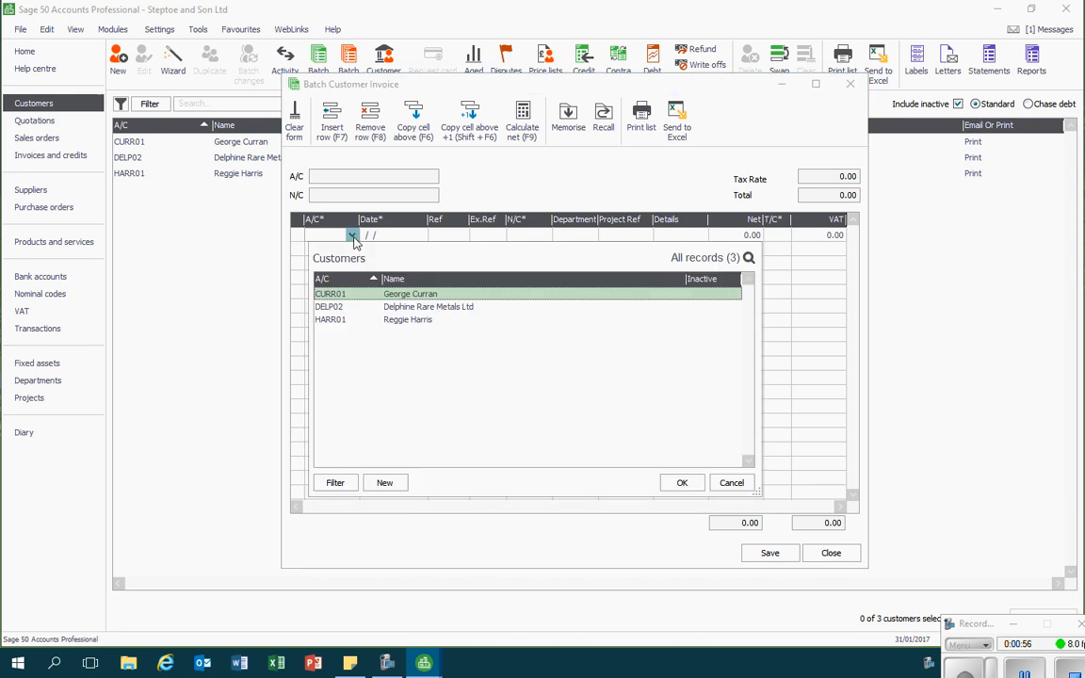
{"action": "left_click", "coordinate": [391, 308]}
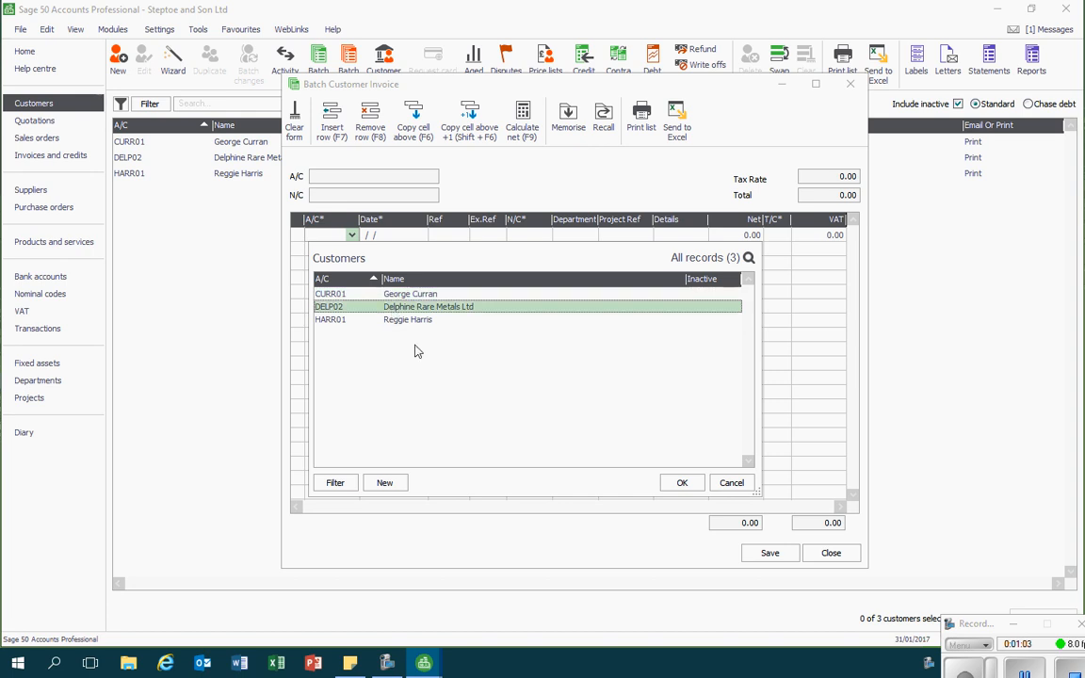
{"action": "left_click", "coordinate": [682, 483]}
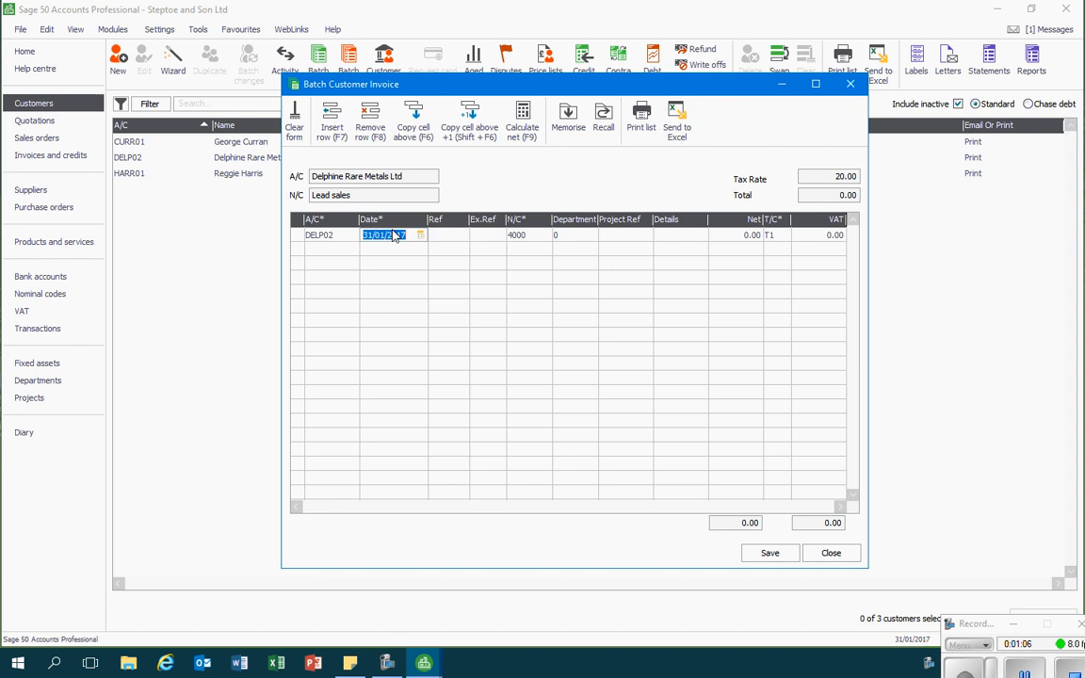
Date the first invoice line 12/01/2017 and give it the reference 6010
{"action": "type", "text": "12/01/2017"}
{"action": "key", "text": "Tab"}
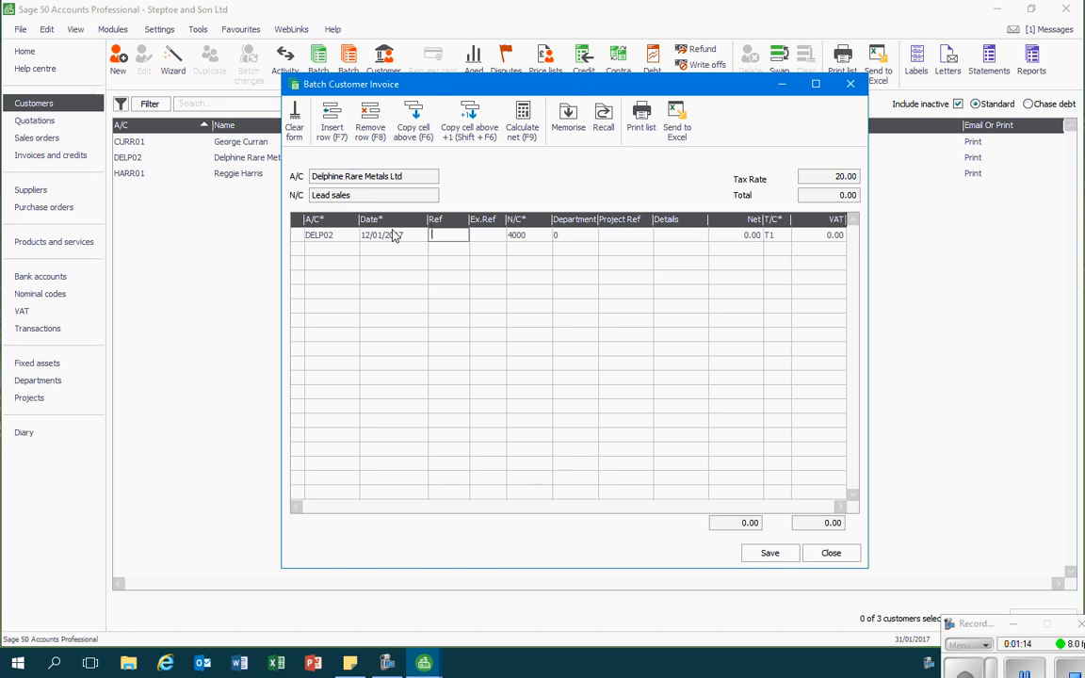
{"action": "type", "text": "6010"}
{"action": "key", "text": "Tab"}
{"action": "key", "text": "Tab"}
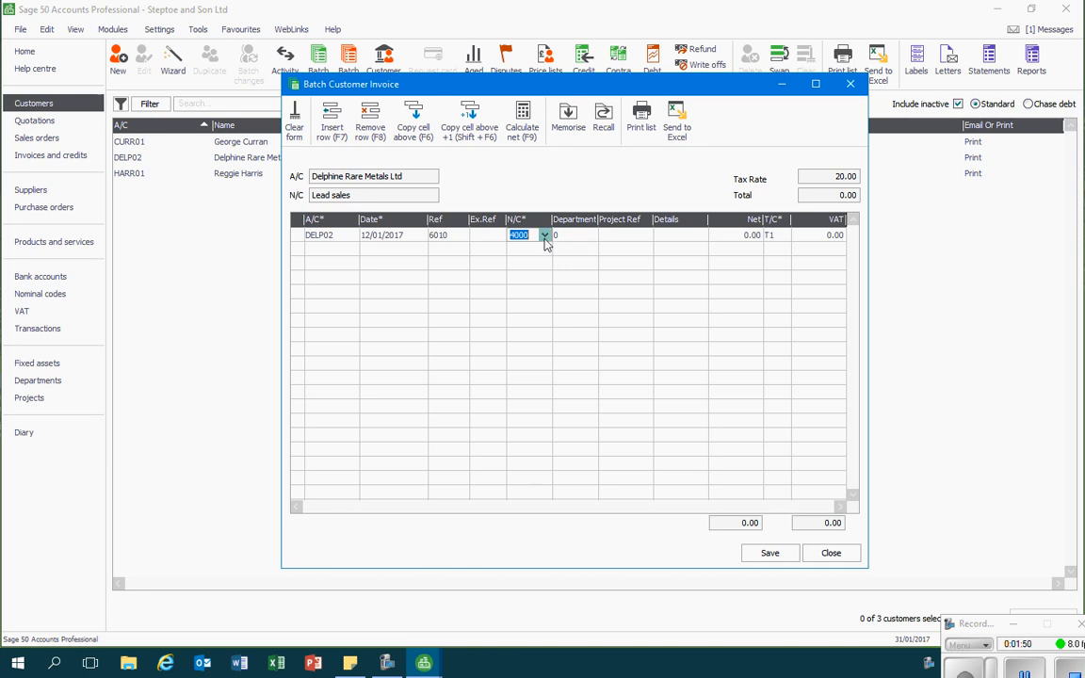
Assign nominal code 4002 Aluminium sales to the first line and enter the details "910kg of aluminium"
{"action": "left_click", "coordinate": [544, 238]}
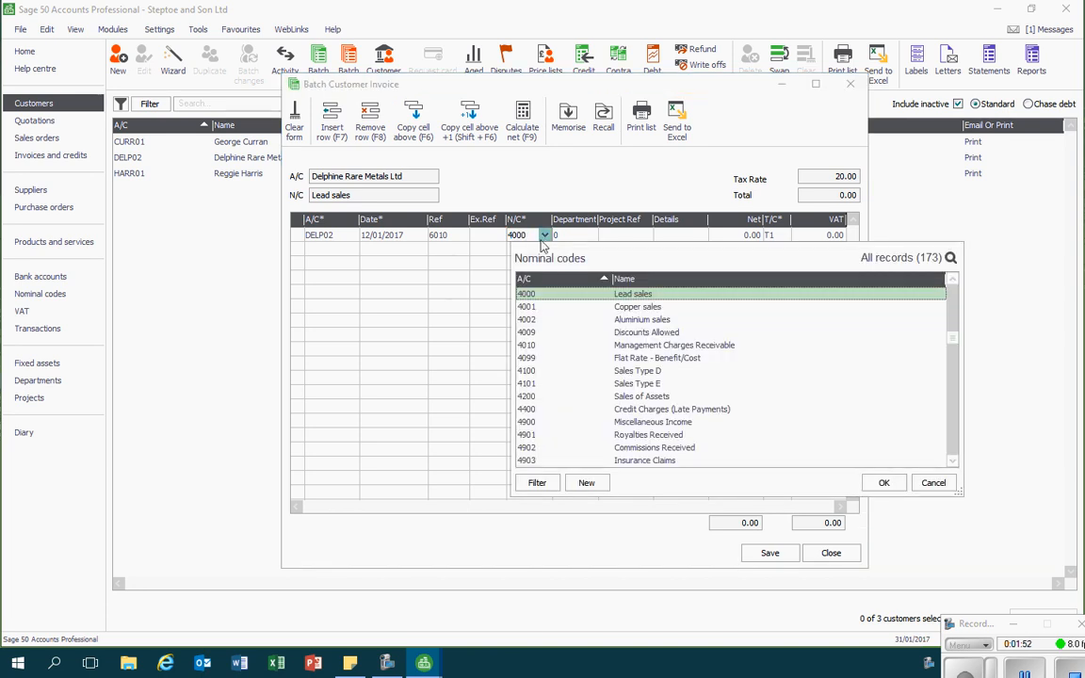
{"action": "left_click", "coordinate": [638, 321]}
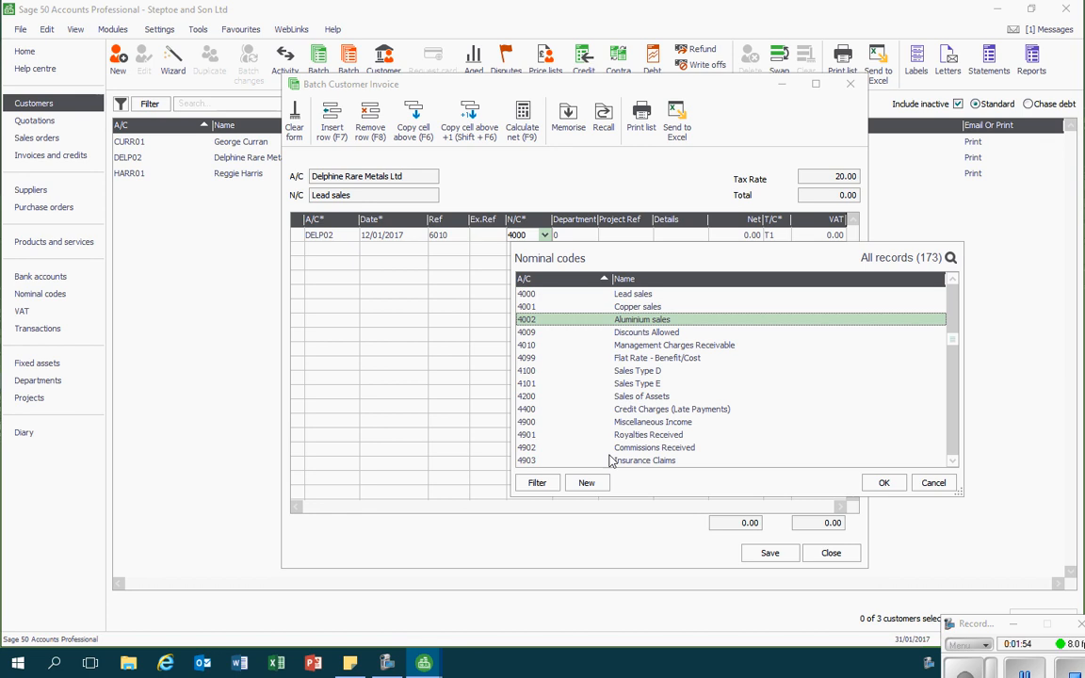
{"action": "left_click", "coordinate": [883, 484]}
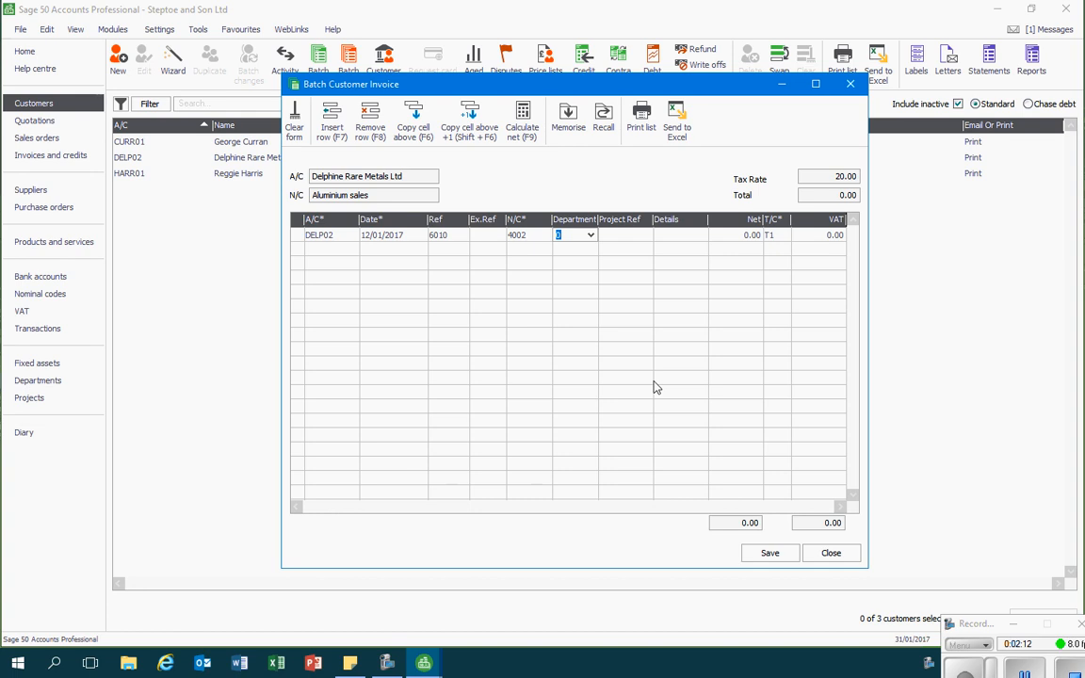
{"action": "key", "text": "Tab"}
{"action": "key", "text": "Tab"}
{"action": "type", "text": "910kg of alum"}
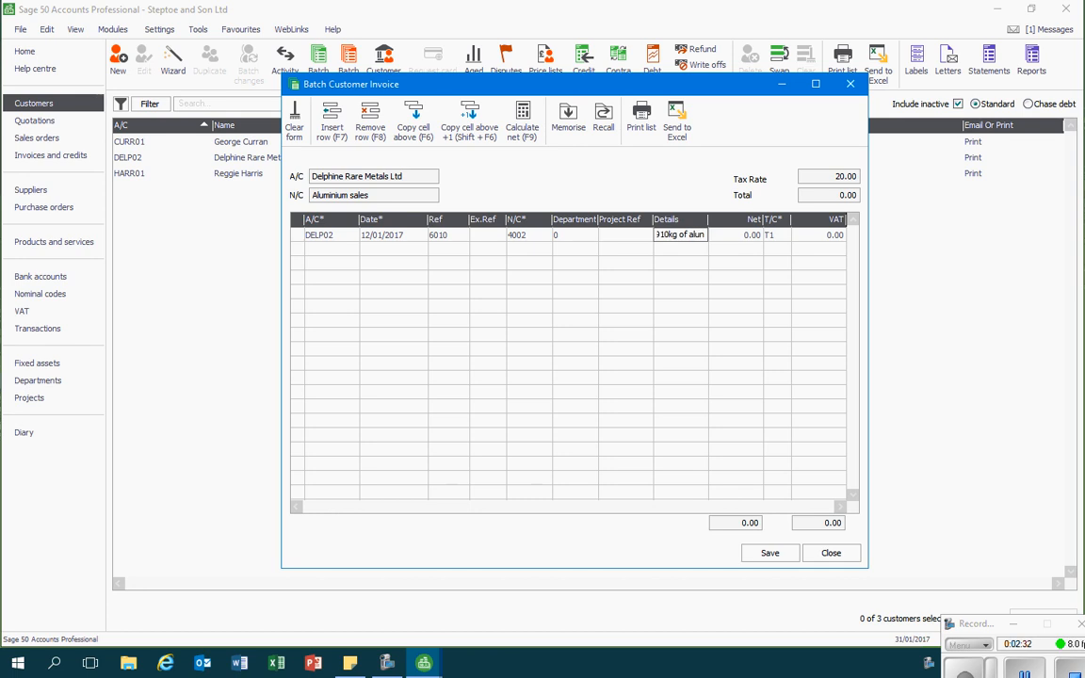
{"action": "type", "text": "inium"}
{"action": "key", "text": "Tab"}
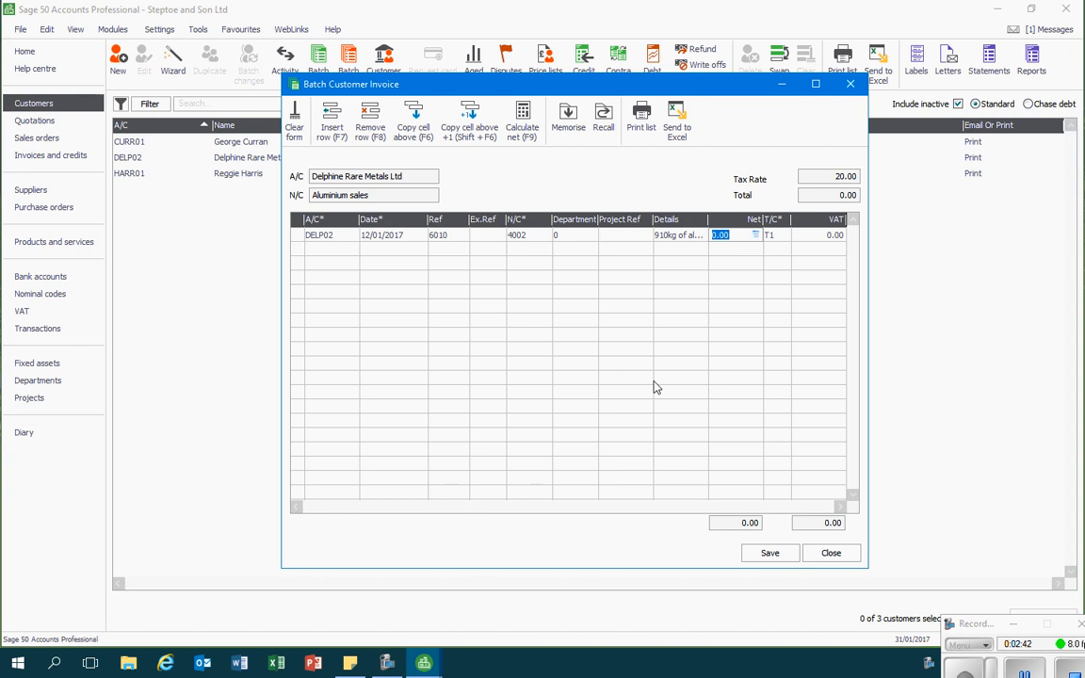
Enter a net amount of 1001.00 on the first line, accepting tax code T1 and the calculated VAT
{"action": "type", "text": "1001.00"}
{"action": "key", "text": "Tab"}
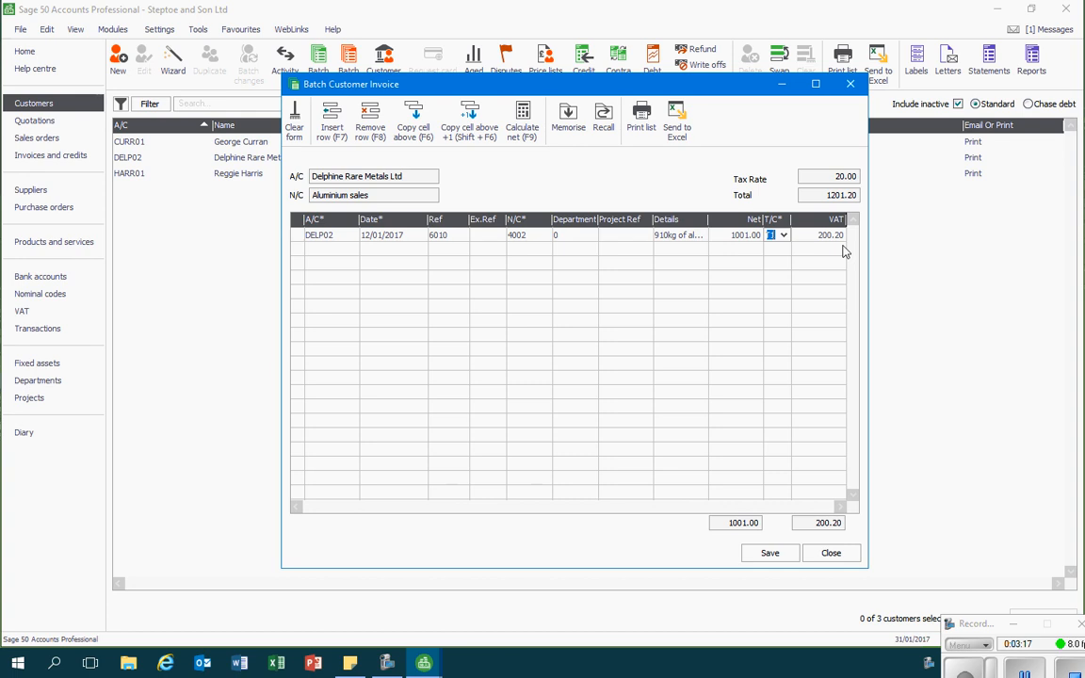
{"action": "key", "text": "Tab"}
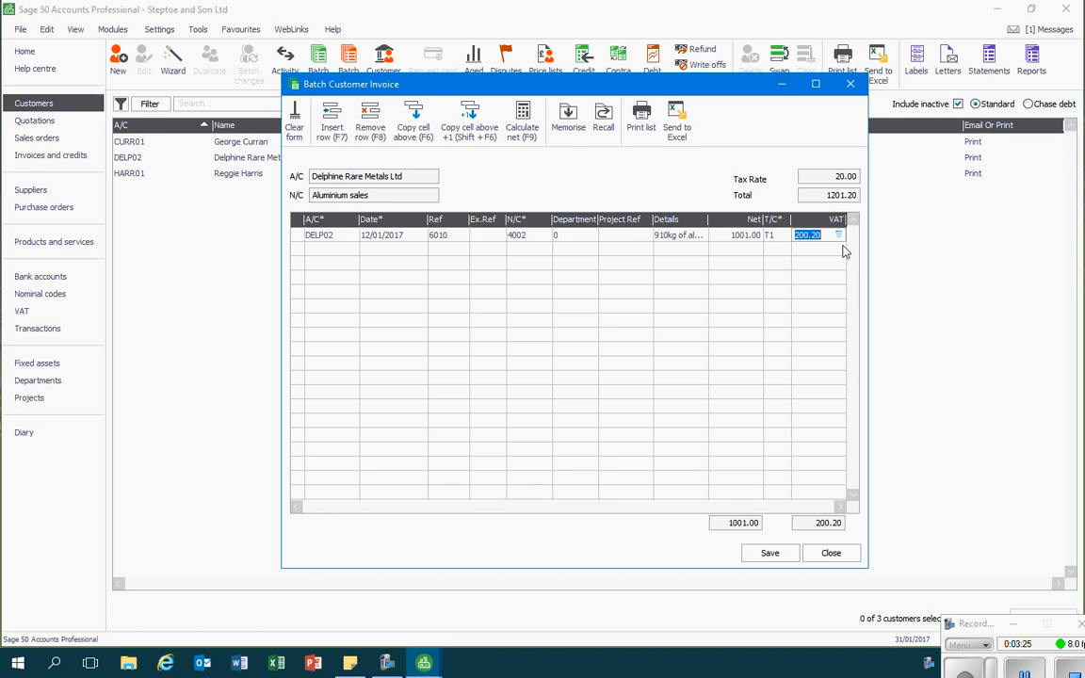
{"action": "key", "text": "Tab"}
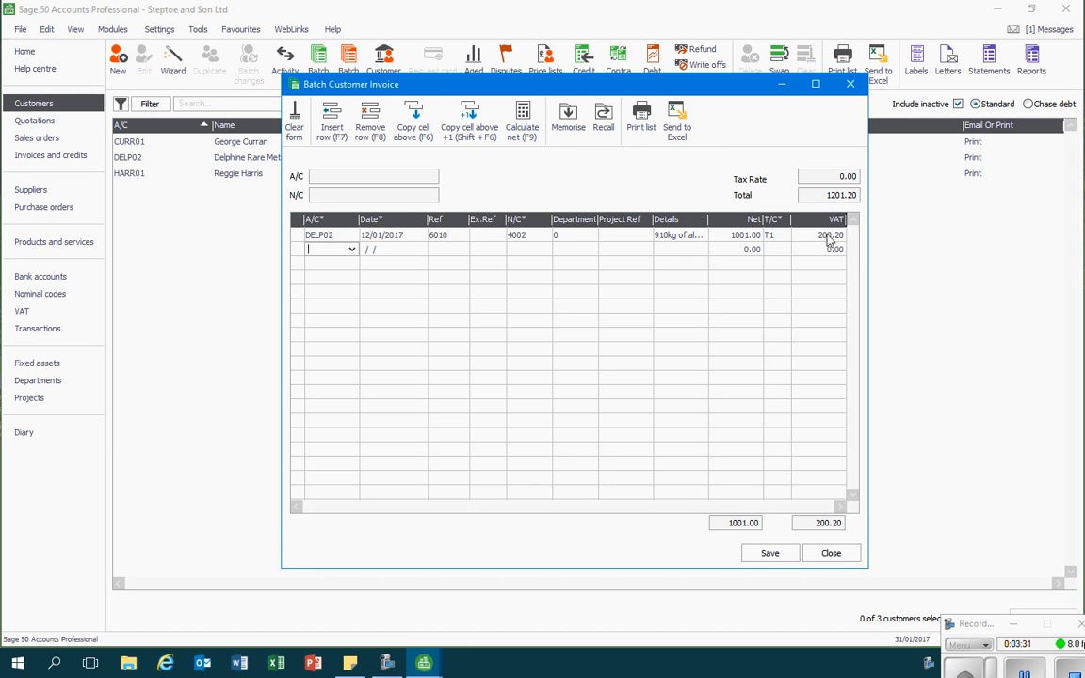
Add a second line for Delphine Rare Metals Ltd dated 14/01/2017 with the reference 6011
{"action": "left_click", "coordinate": [351, 249]}
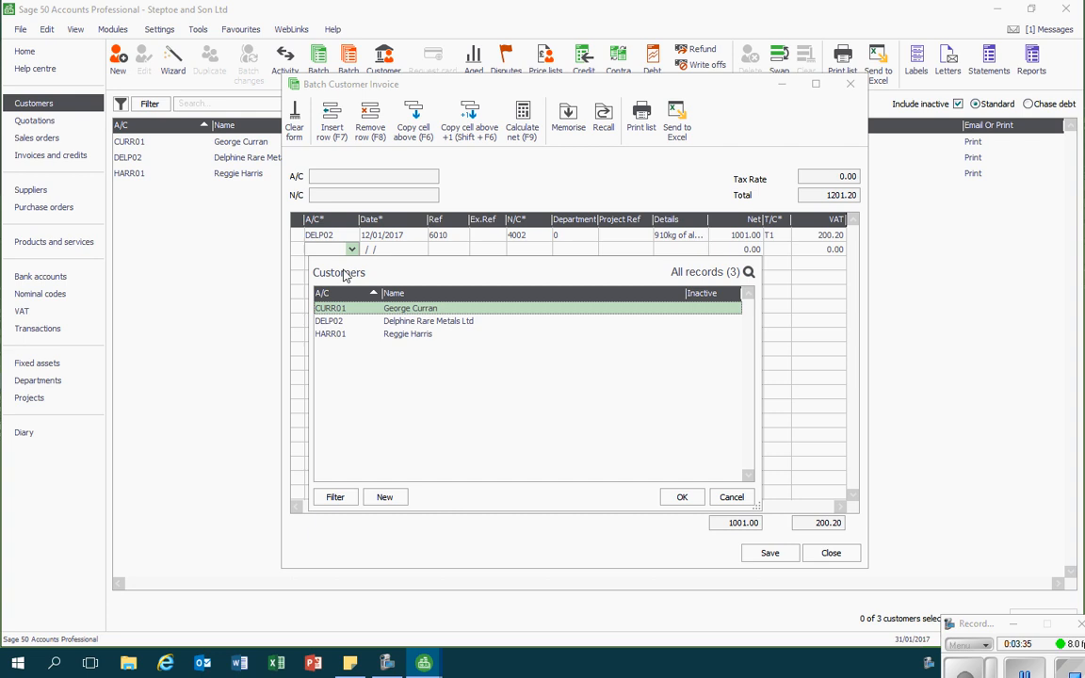
{"action": "double_click", "coordinate": [341, 321]}
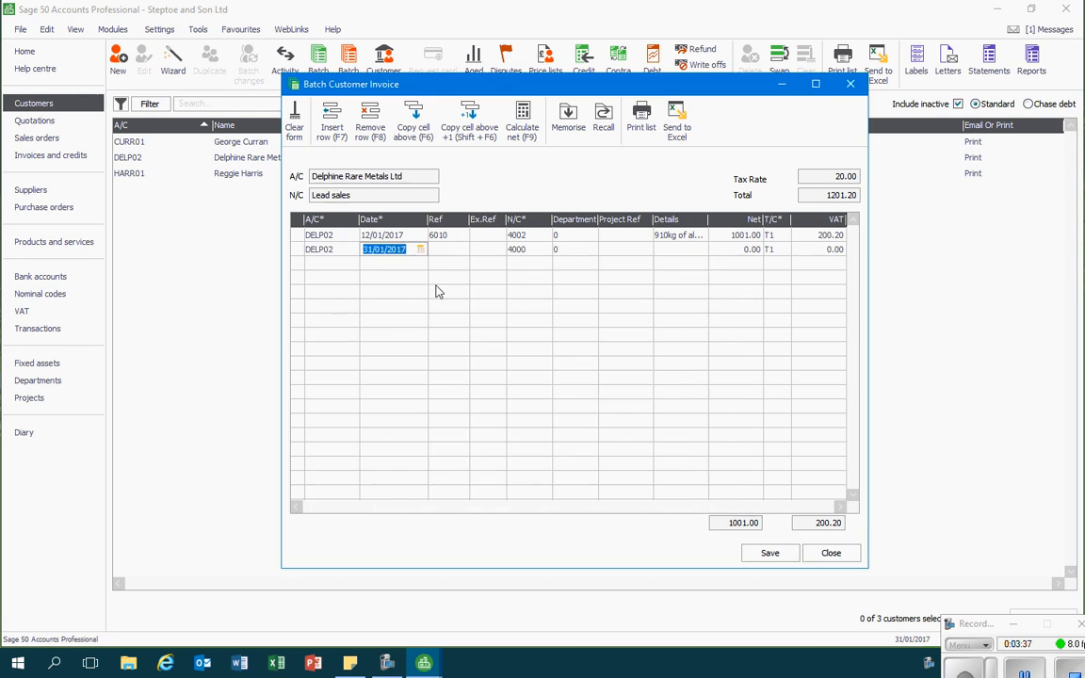
{"action": "type", "text": "14/01/2017"}
{"action": "key", "text": "Tab"}
{"action": "type", "text": "60"}
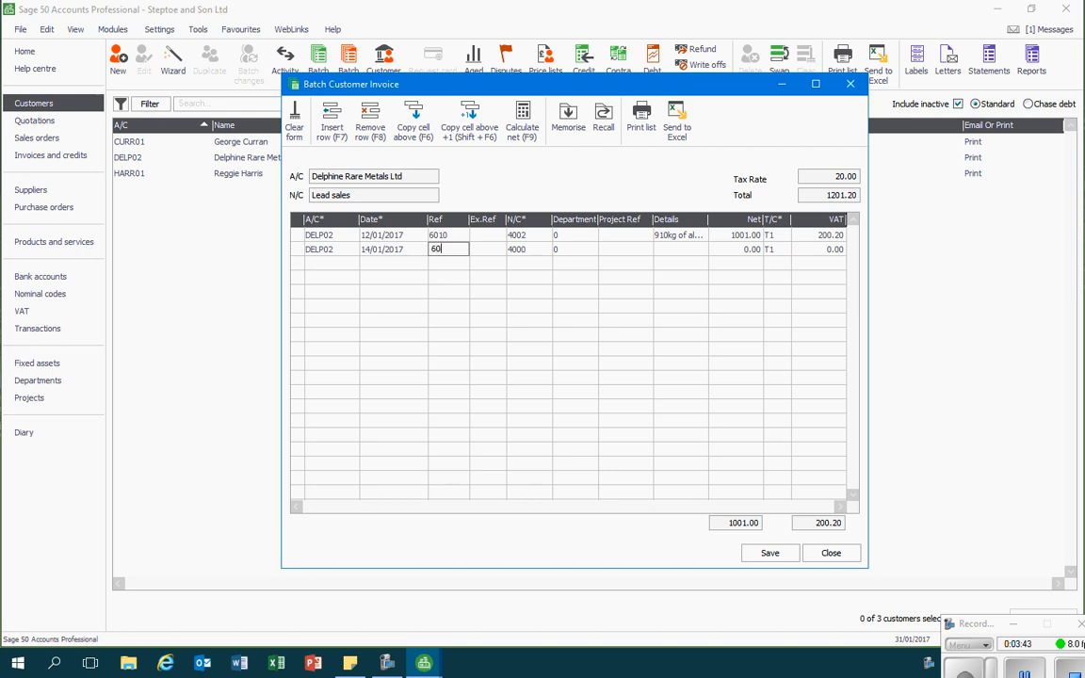
{"action": "type", "text": "11"}
{"action": "key", "text": "Tab"}
{"action": "key", "text": "Tab"}
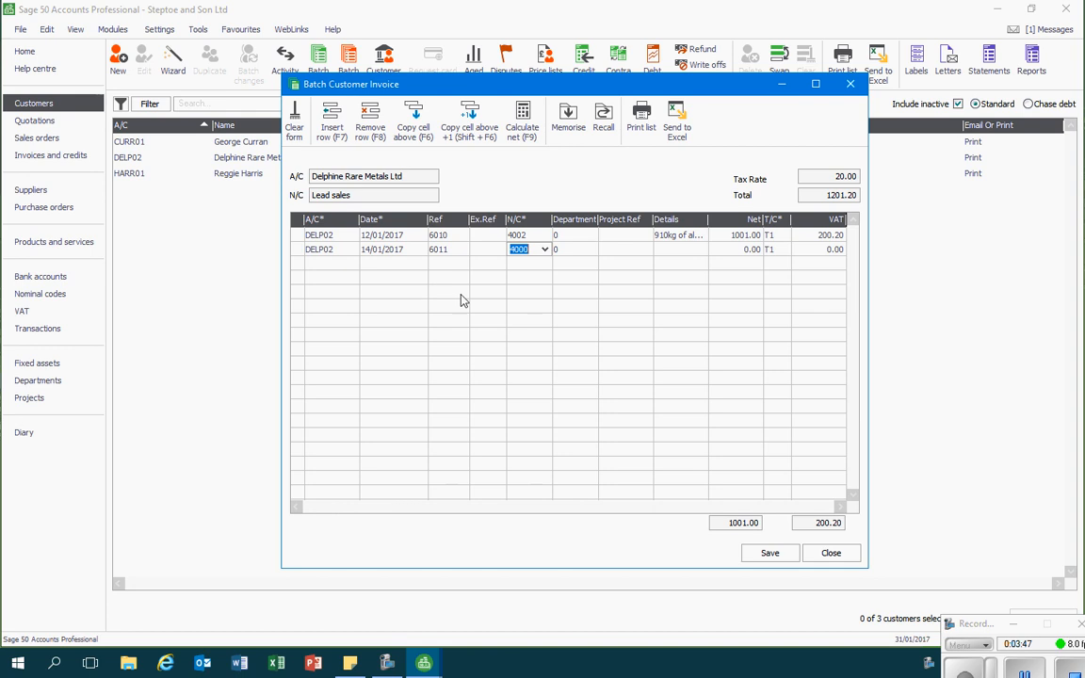
Assign nominal code 4001 Copper sales to the second line and enter the details "721kg of copper"
{"action": "left_click", "coordinate": [544, 249]}
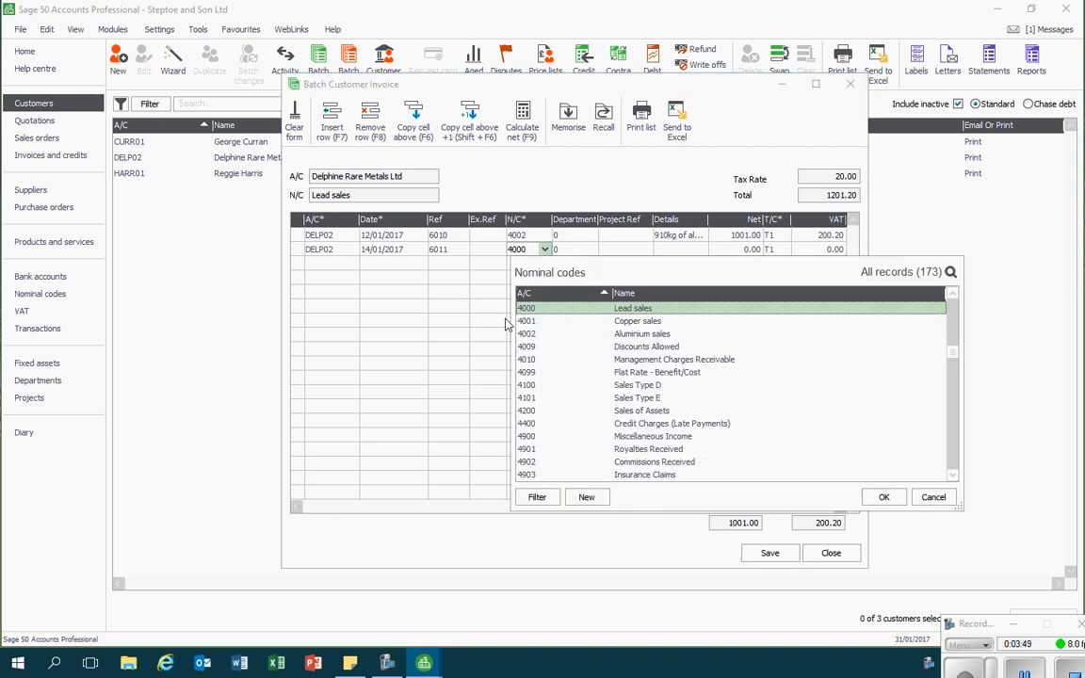
{"action": "double_click", "coordinate": [622, 323]}
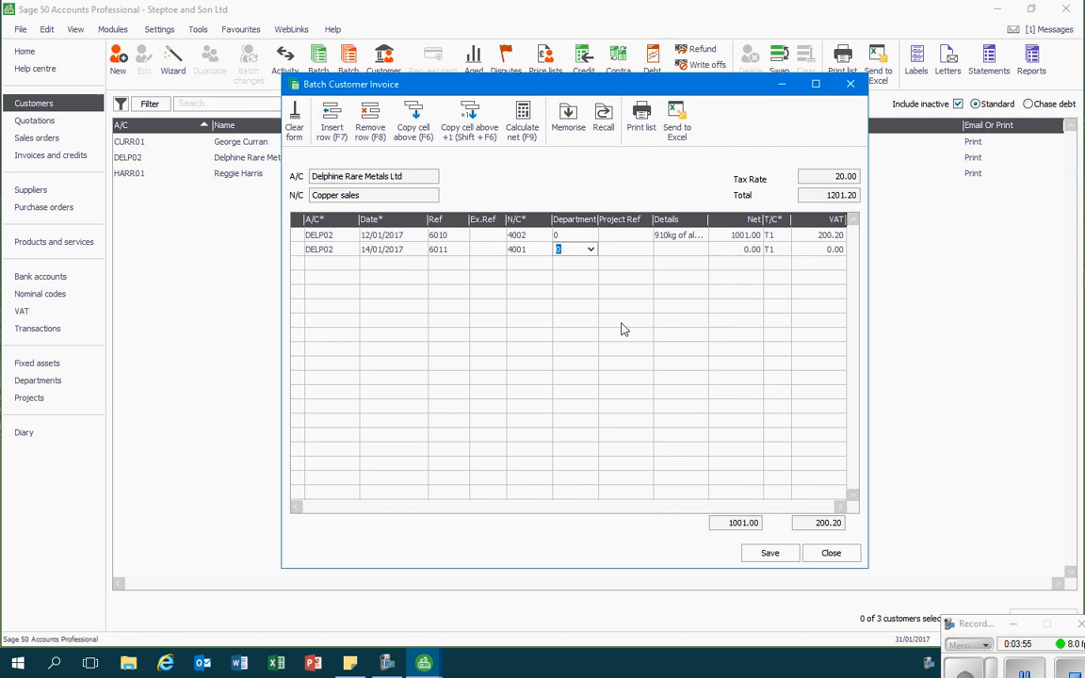
{"action": "key", "text": "Tab"}
{"action": "key", "text": "Tab"}
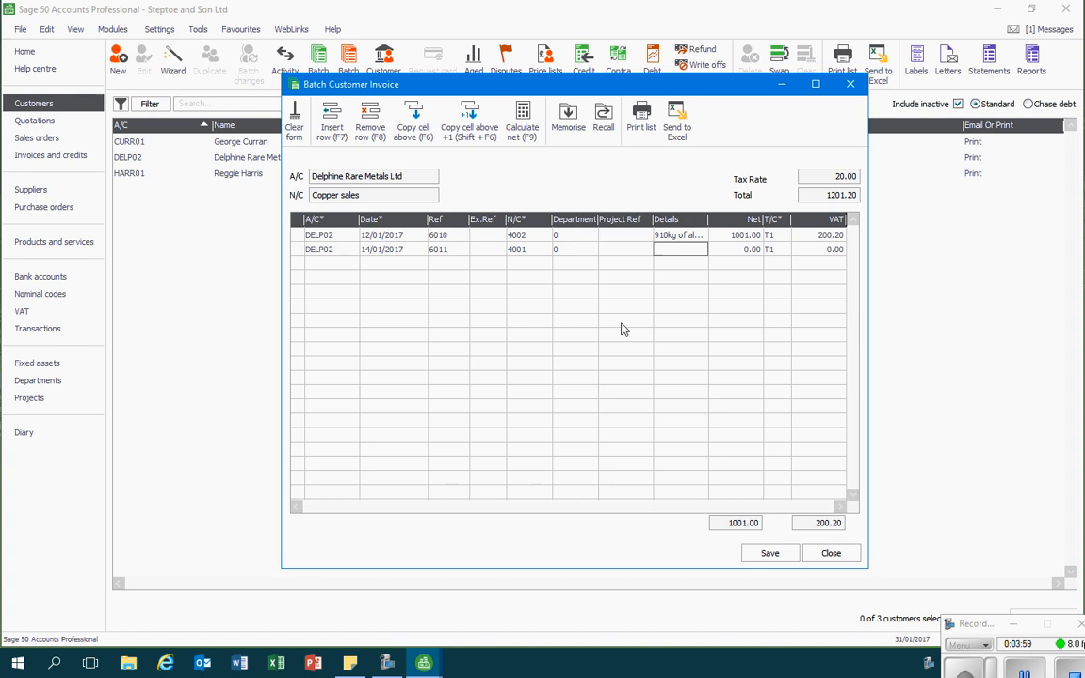
{"action": "type", "text": "721"}
{"action": "type", "text": "kg"}
{"action": "type", "text": " of co"}
{"action": "type", "text": "pper"}
{"action": "key", "text": "Tab"}
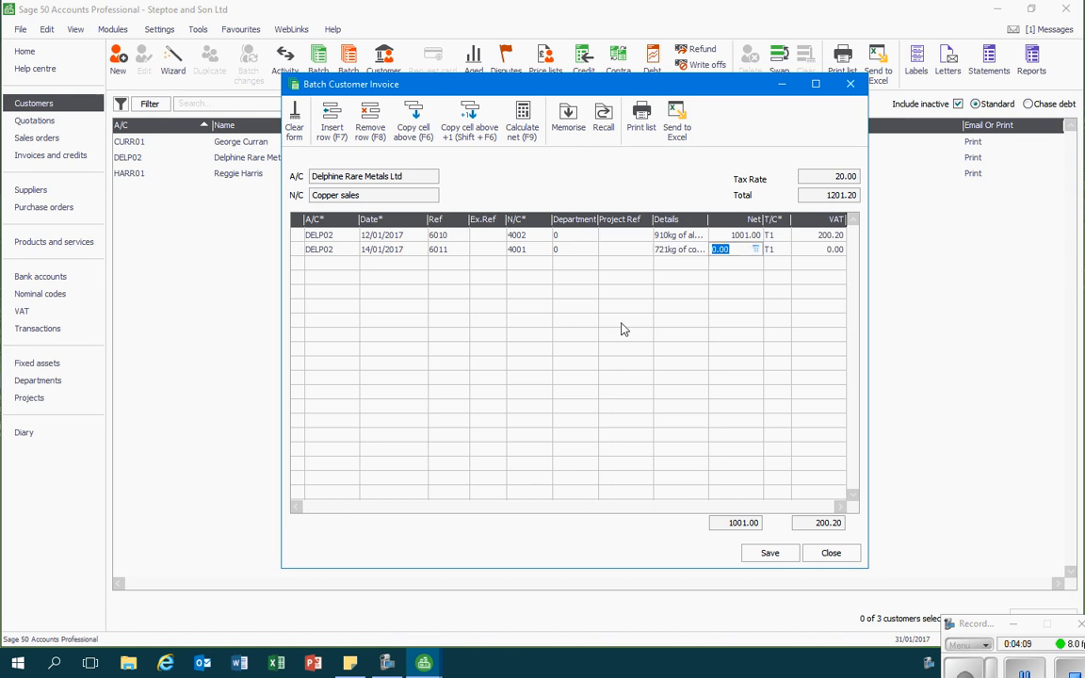
Complete the second line with a net amount of 2307.20 and tax code T1, and save and close the batch
{"action": "type", "text": "2307.20"}
{"action": "key", "text": "Tab"}
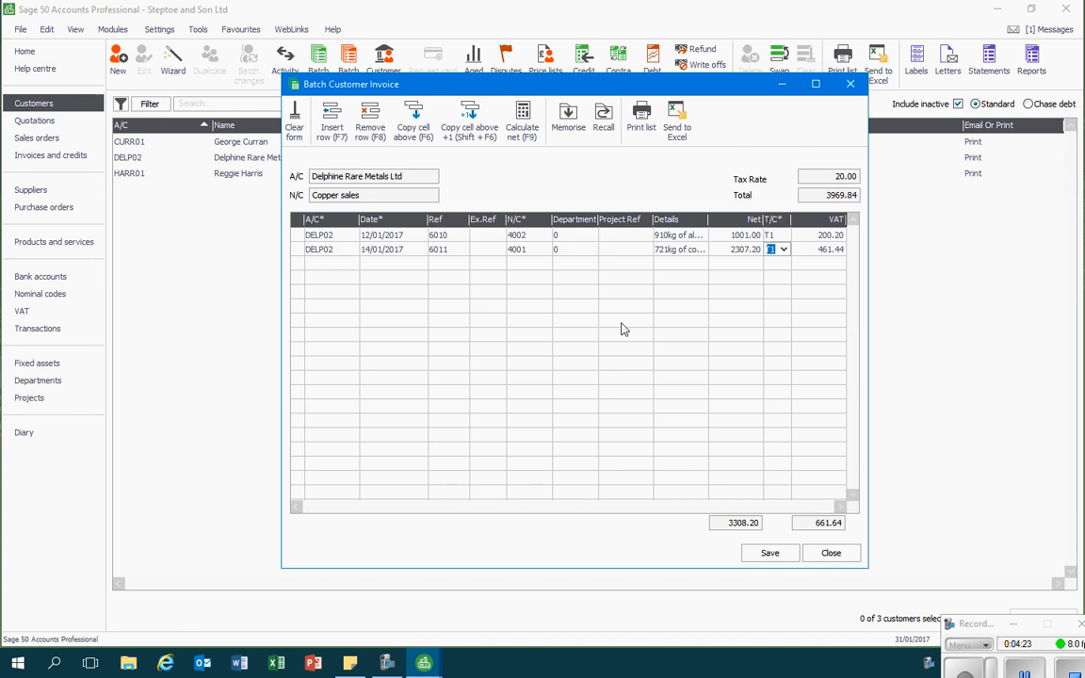
{"action": "key", "text": "Tab"}
{"action": "key", "text": "Tab"}
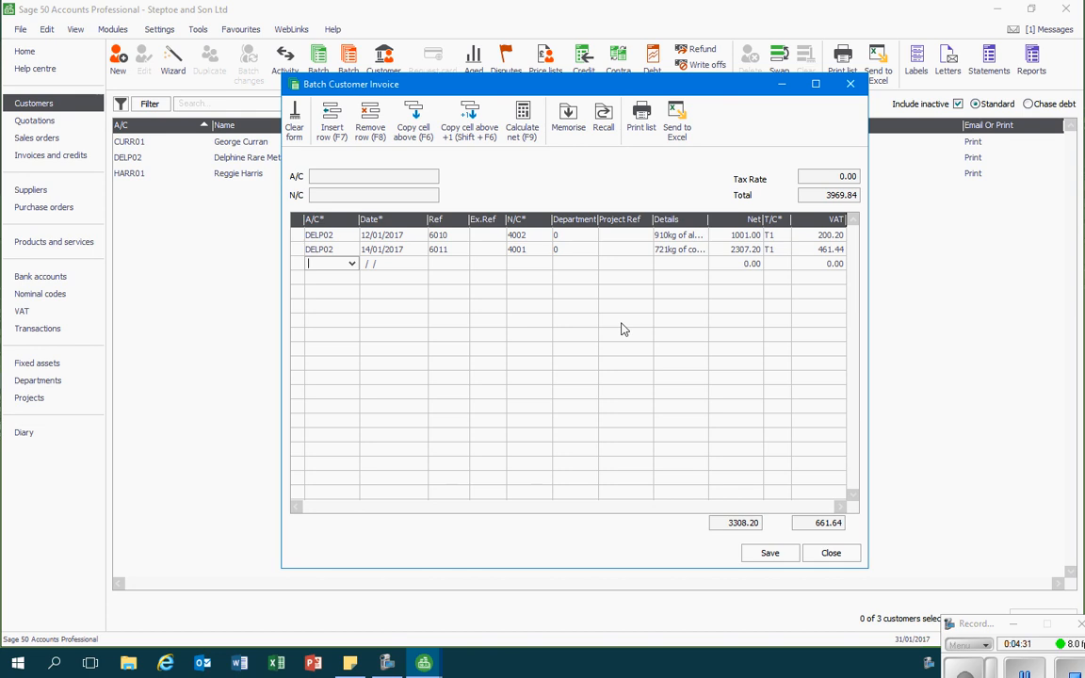
{"action": "left_click", "coordinate": [771, 554]}
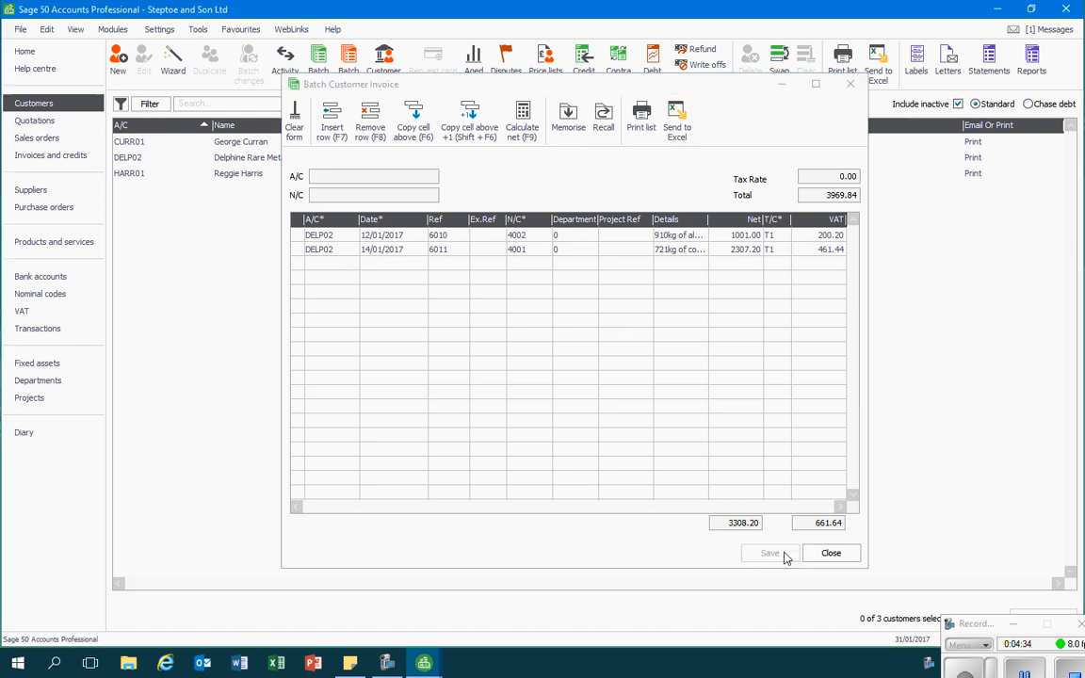
{"action": "left_click", "coordinate": [832, 554]}
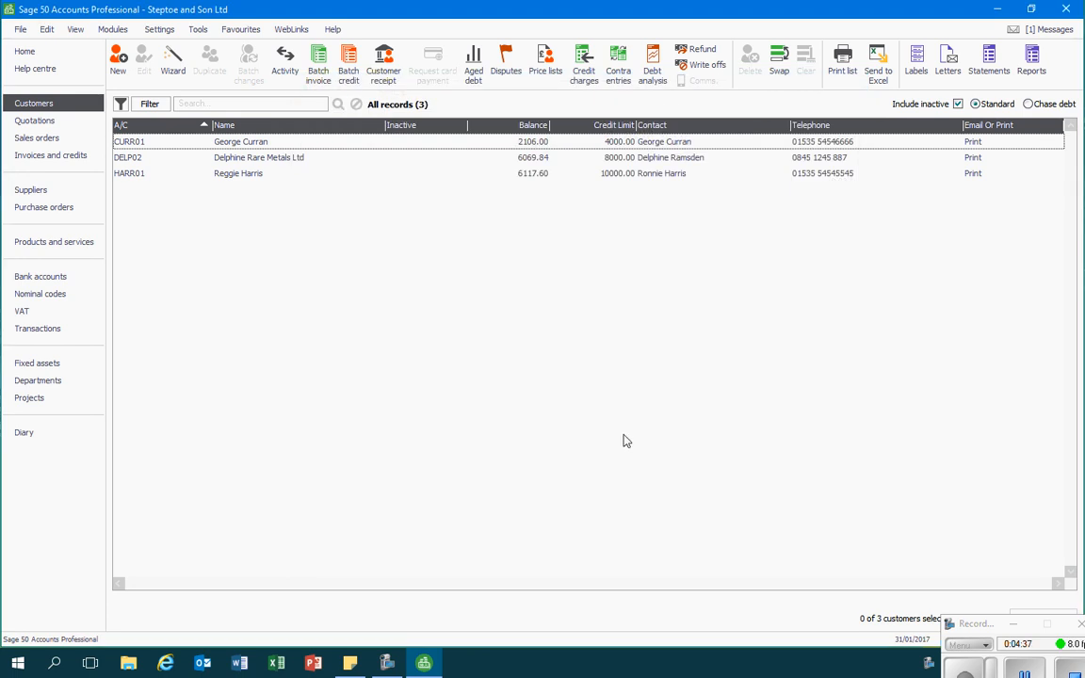